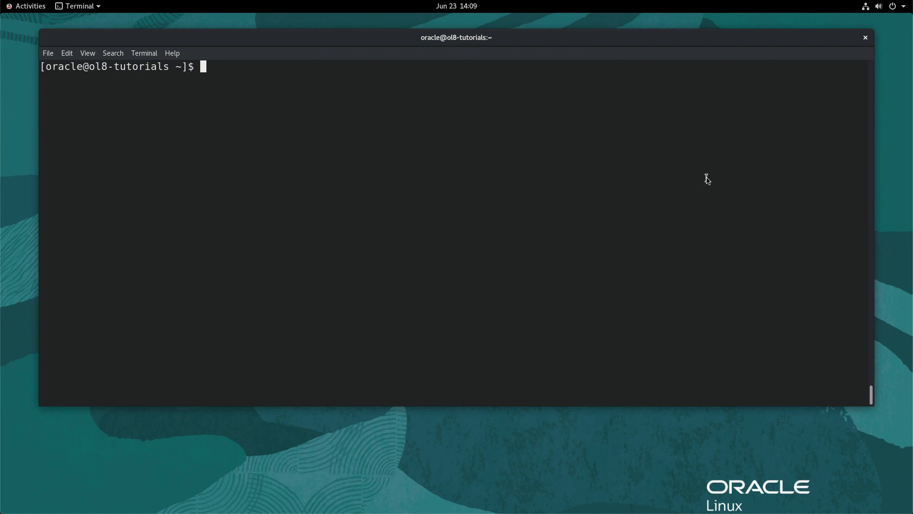
# Step: List interface addresses with sudo ip addr, then clear the screen
pyautogui.write('sudo ip addr')
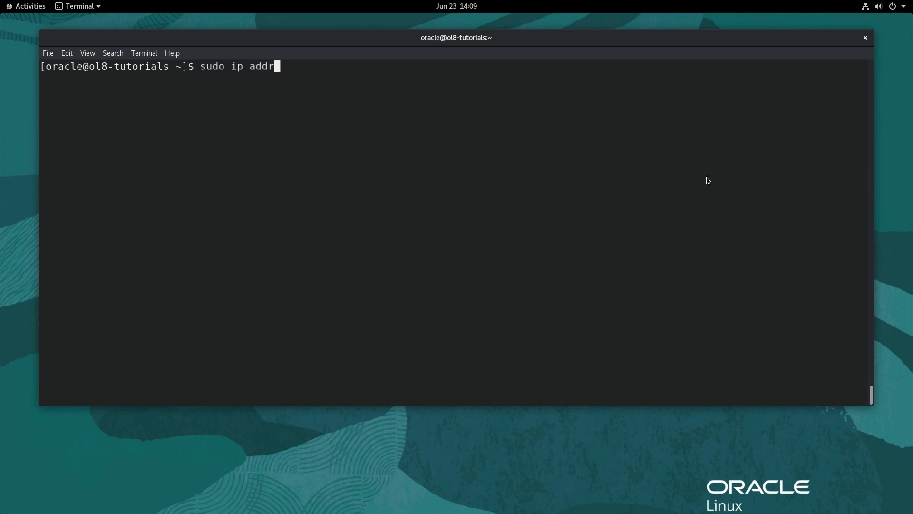
pyautogui.press('Return')
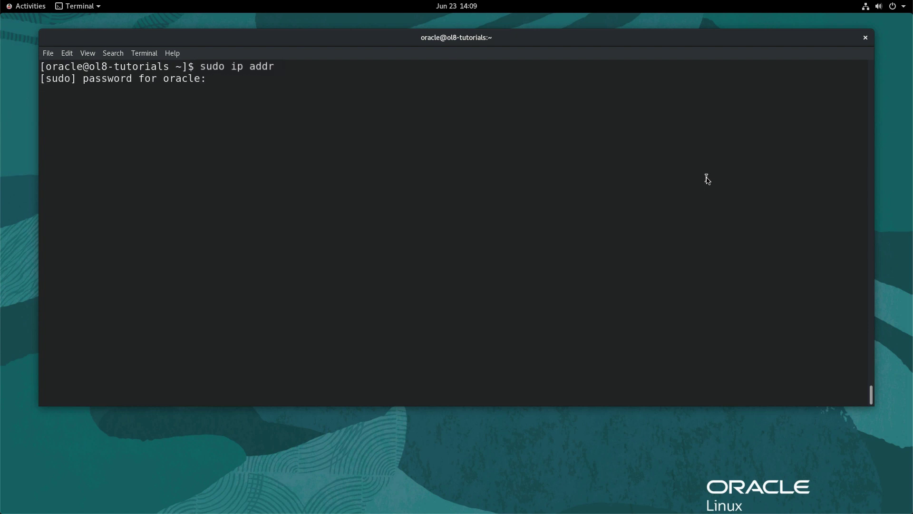
pyautogui.press('Return')
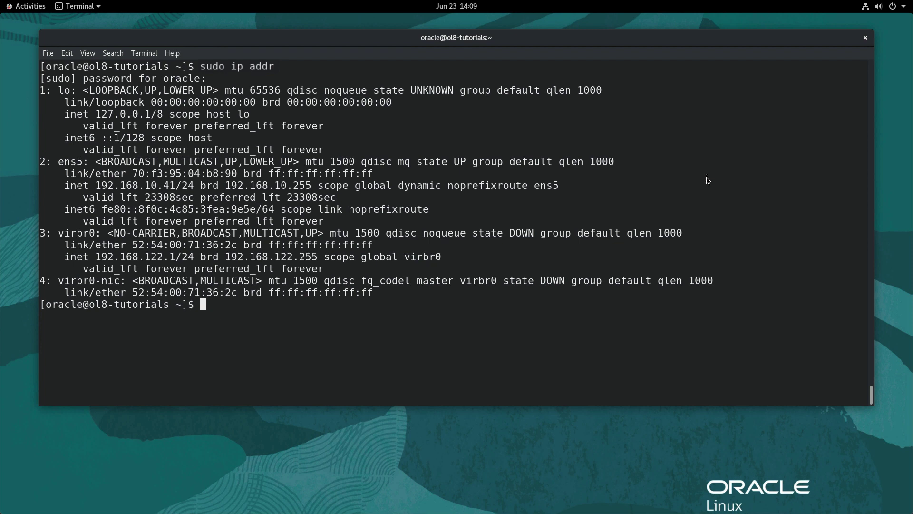
pyautogui.hotkey('ctrl', 'l')
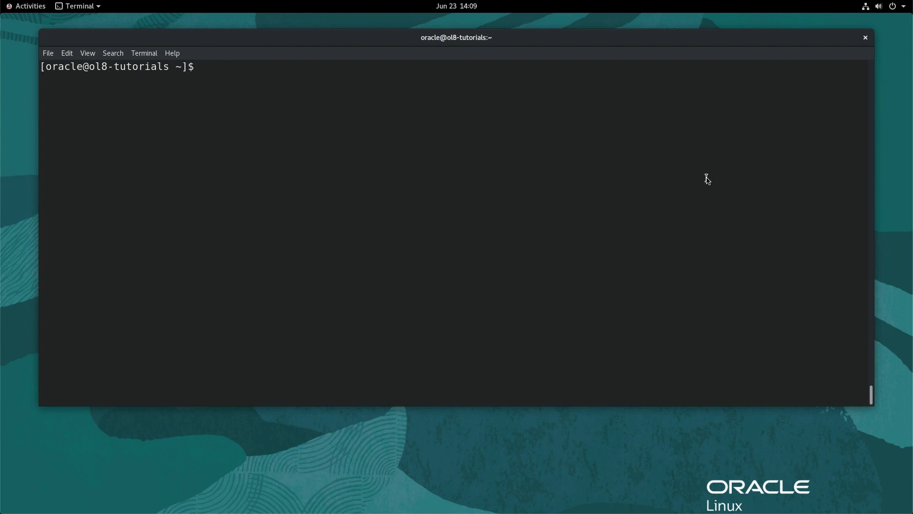
# Step: List active connections, then add bridge connection br0 on interface br0 with nmcli
pyautogui.write('sudo nmcli conn show --ac')
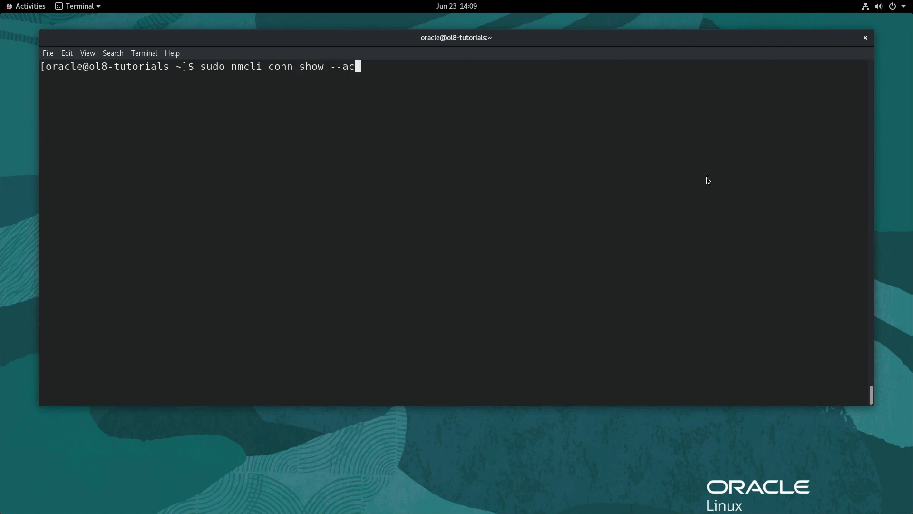
pyautogui.write('tive')
pyautogui.press('Return')
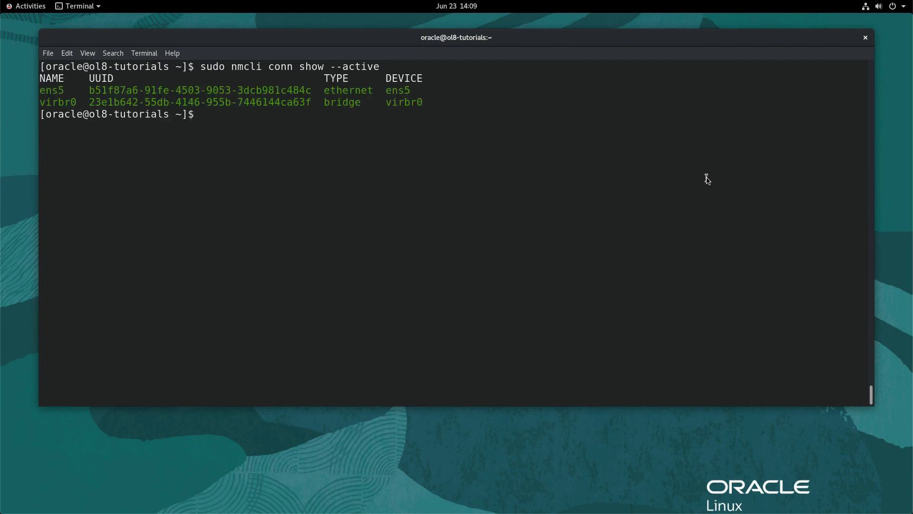
pyautogui.write('sudo nmcli ')
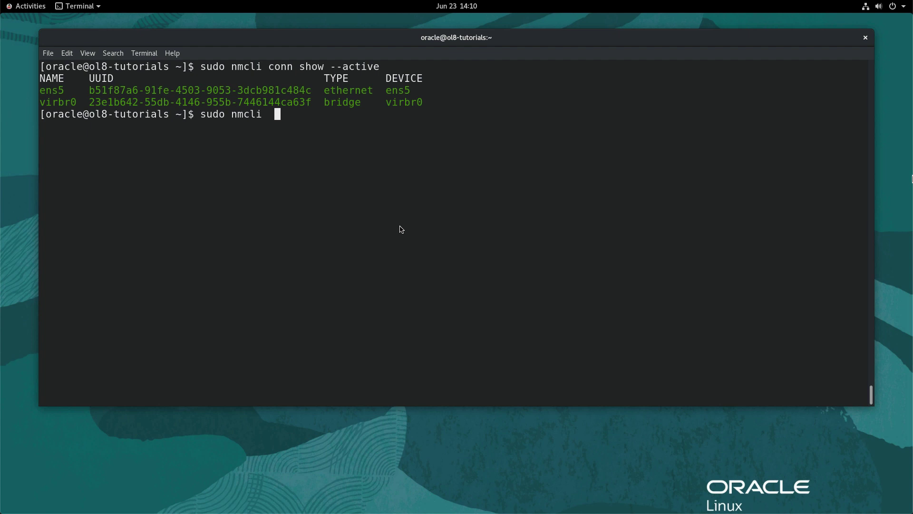
pyautogui.write('conn add type bridge')
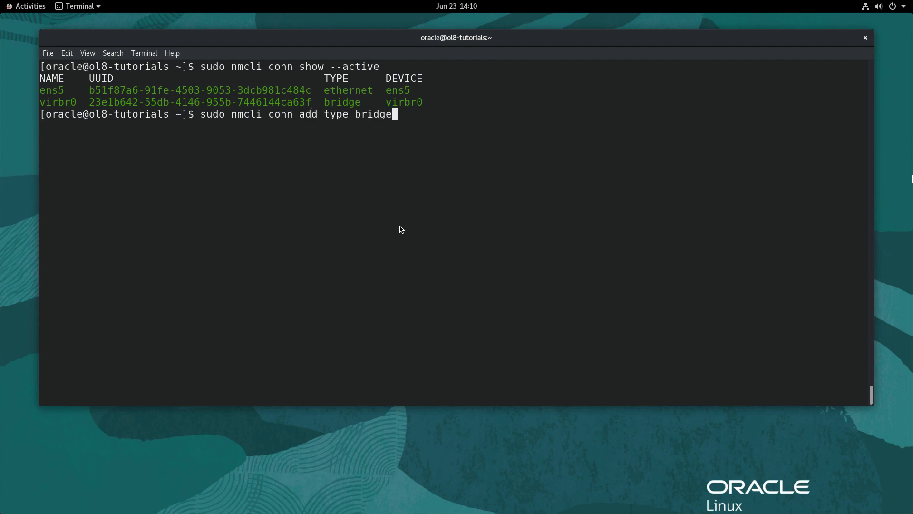
pyautogui.write(' con-name br0 ifname br0')
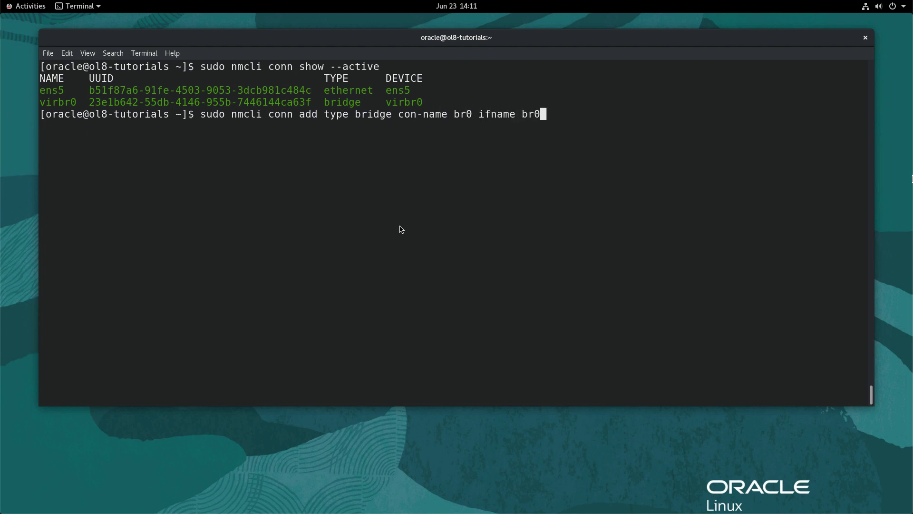
pyautogui.press('Return')
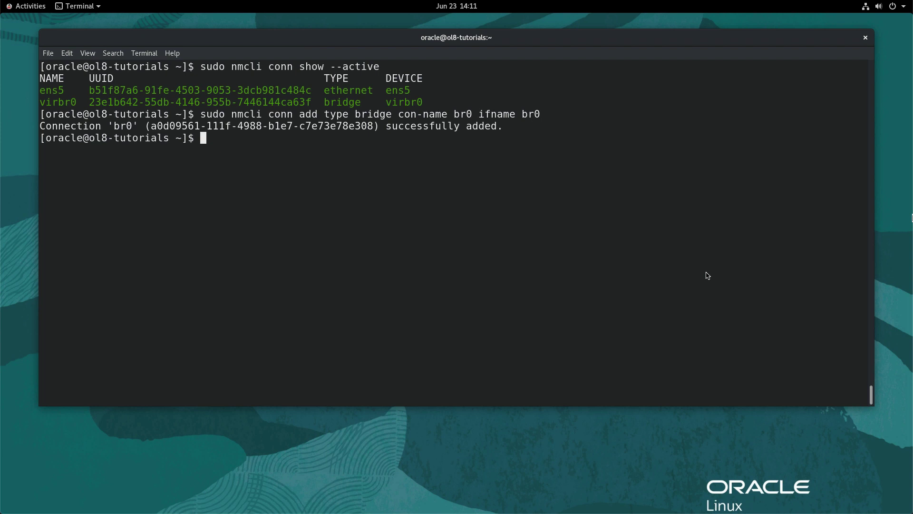
# Step: Add ethernet connection bridge-br0 making ens5 a port of master bridge br0
pyautogui.write('sudo nmcli conn add ')
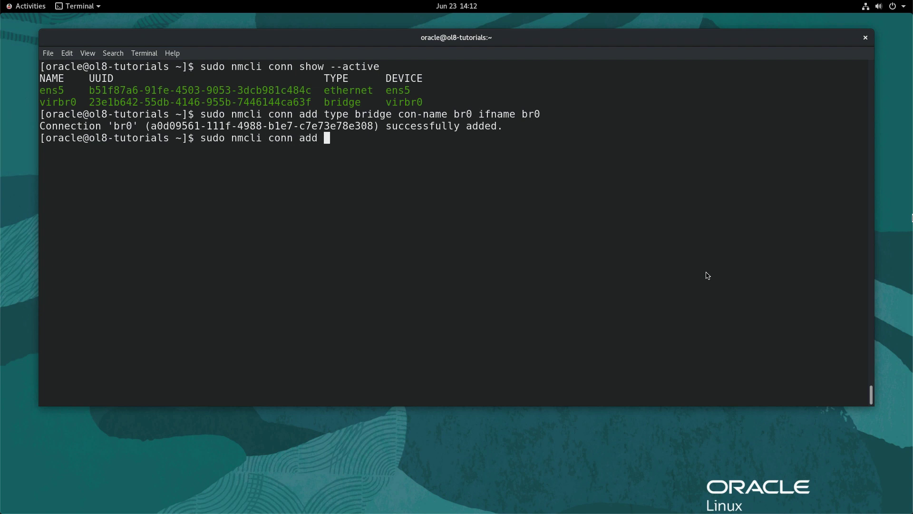
pyautogui.write('type ethernet sla')
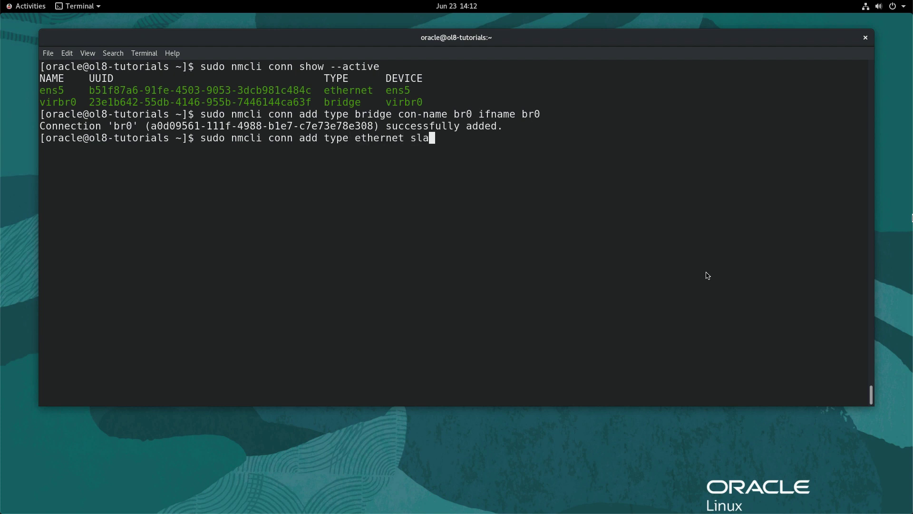
pyautogui.write('ve-type bridge con-')
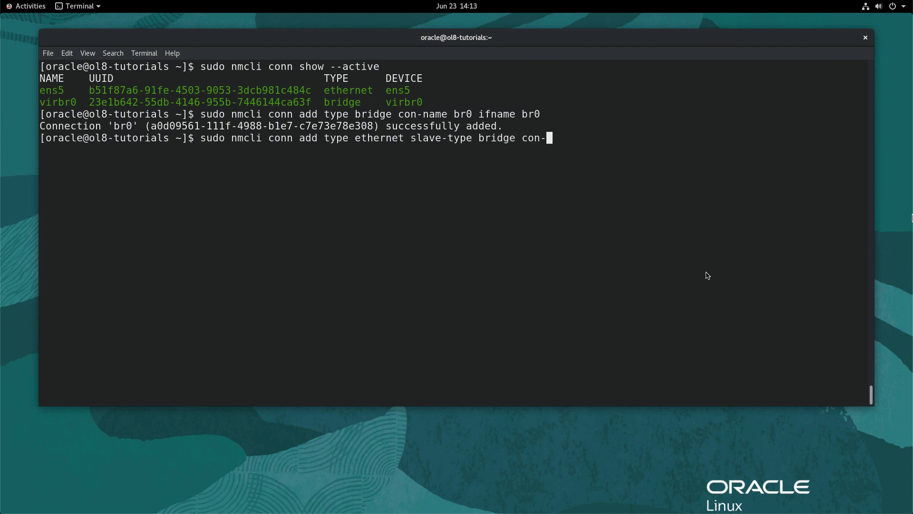
pyautogui.write('name bridge-br0 ifname ')
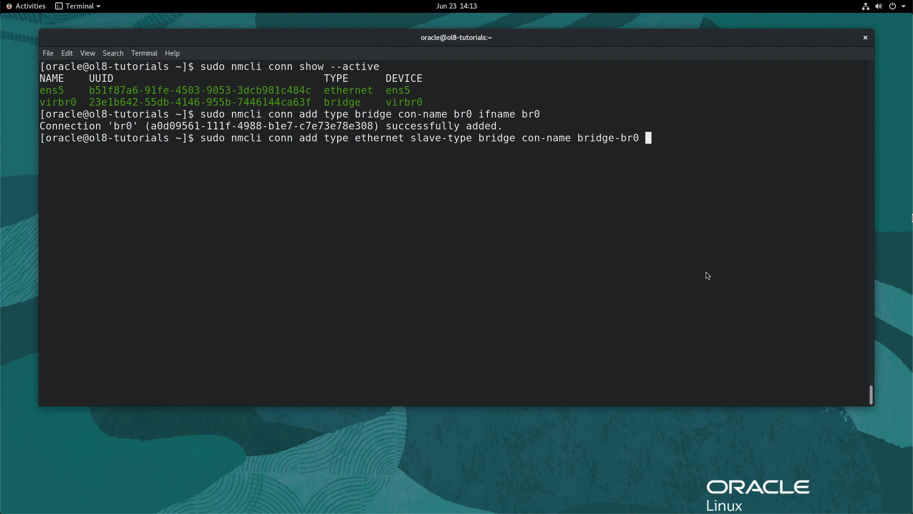
pyautogui.write('ens5 master br0')
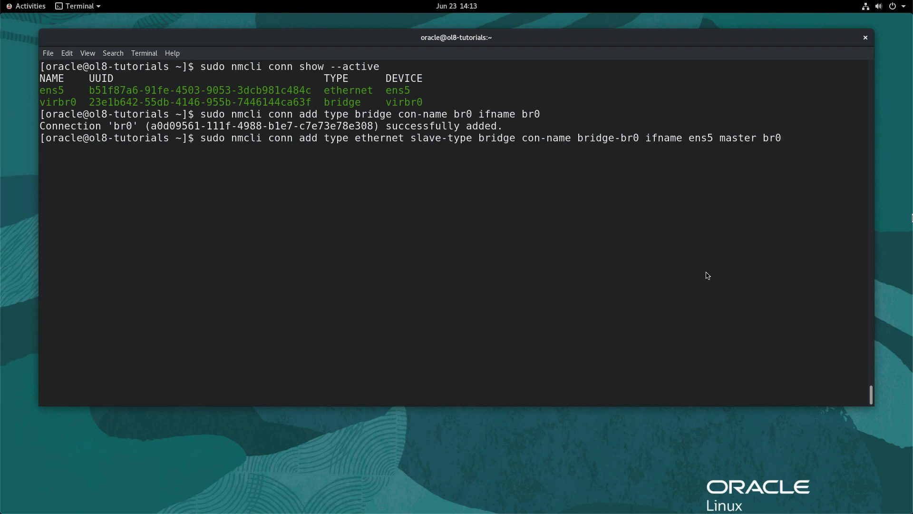
pyautogui.press('Return')
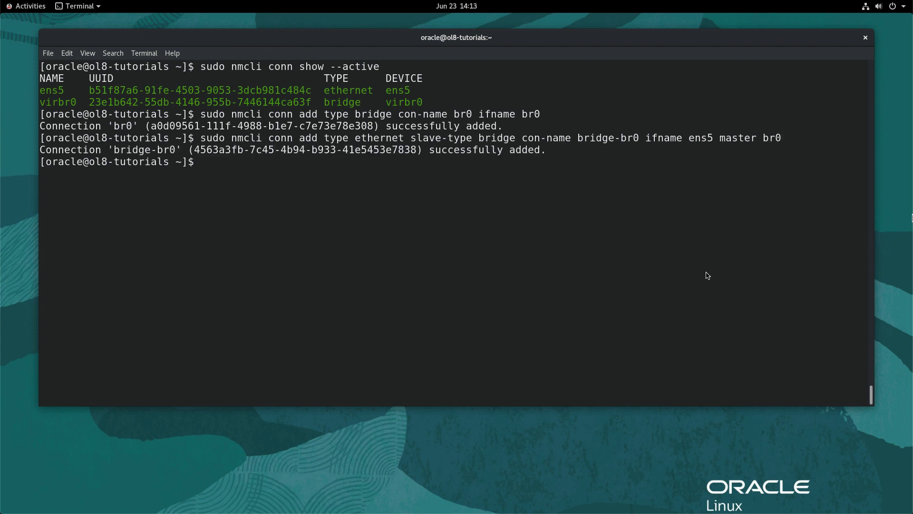
pyautogui.write('sudo nmcli conn up ')
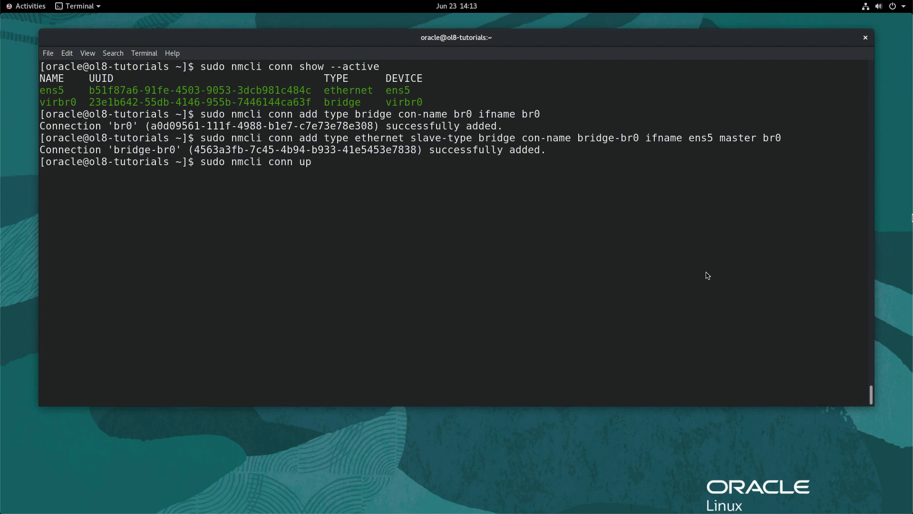
pyautogui.write('br0')
# Step: Bring br0 up, take ens5 down, and check active connections show br0, virbr0, bridge-br0
pyautogui.press('Return')
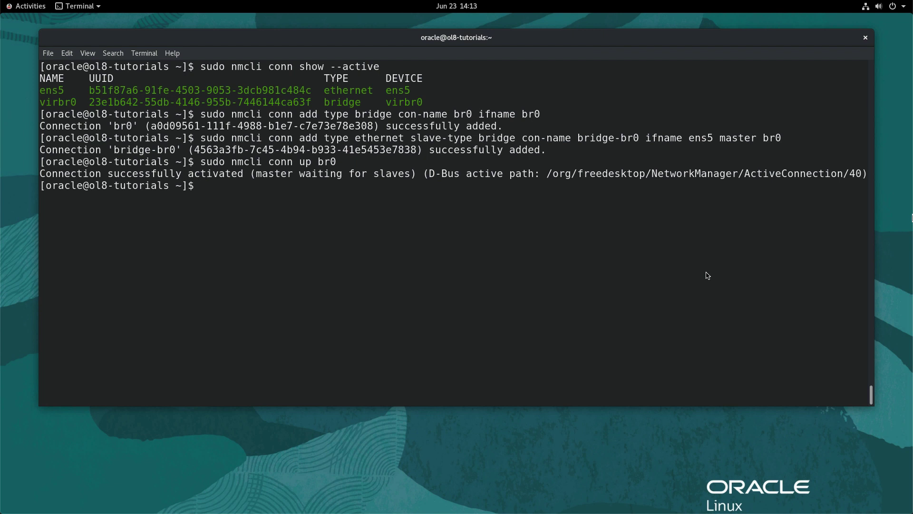
pyautogui.write('sudo nmcli conn')
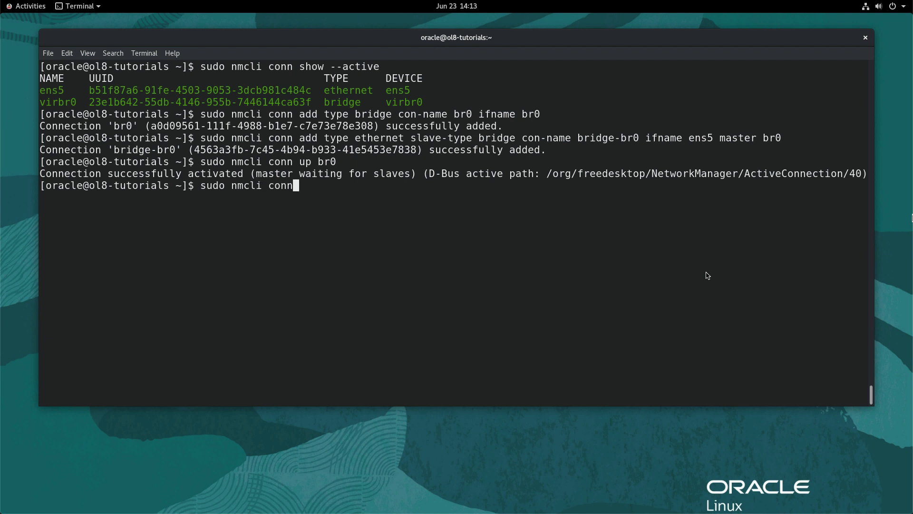
pyautogui.write(' down ens5')
pyautogui.press('Return')
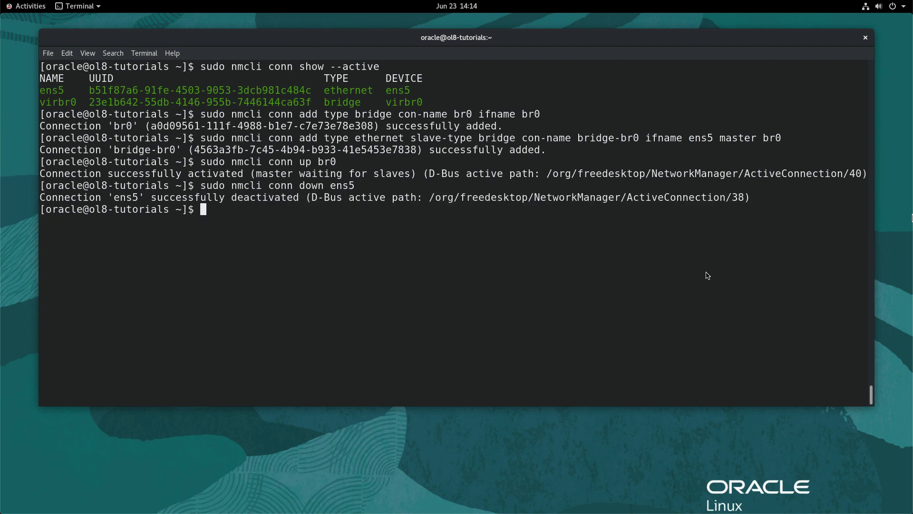
pyautogui.write('sudo nmcli conn s')
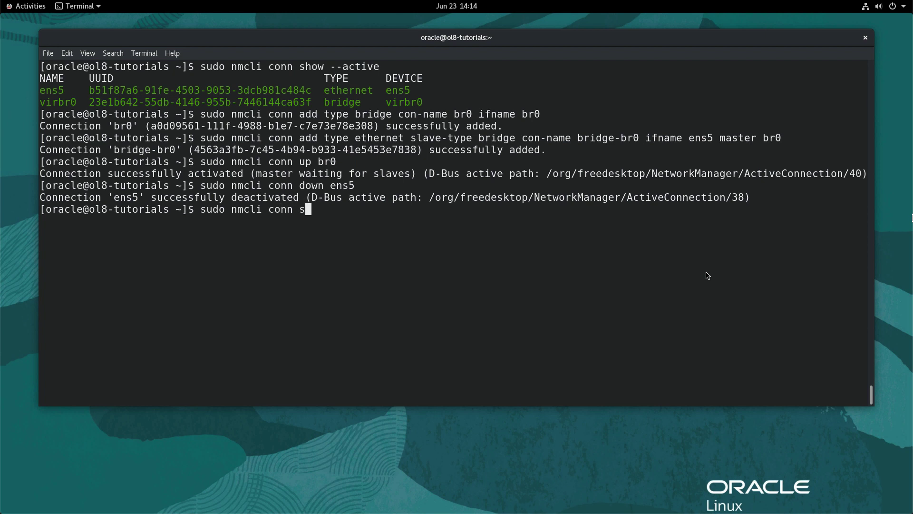
pyautogui.write('how --active')
pyautogui.press('Return')
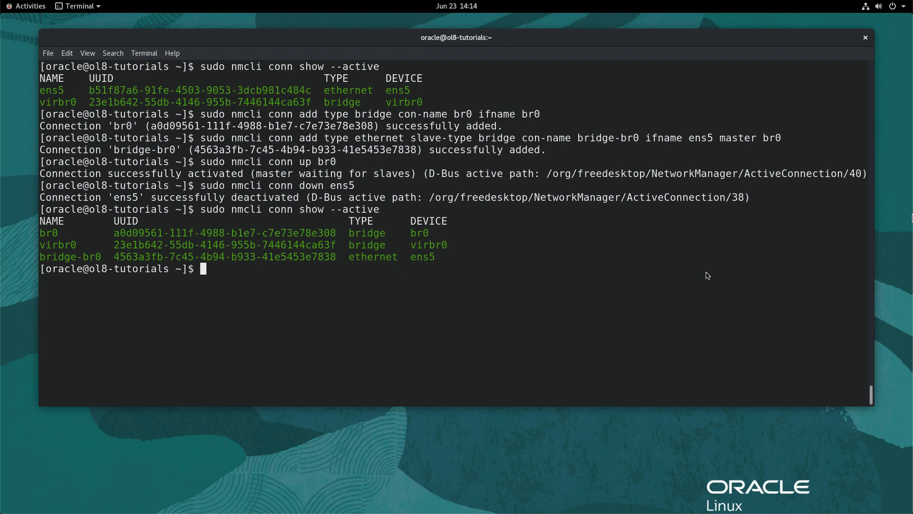
# Step: Check bridge links and addresses showing ens5 under br0 at 192.168.10.41/24, then clear the screen
pyautogui.write('sudo bridge lin')
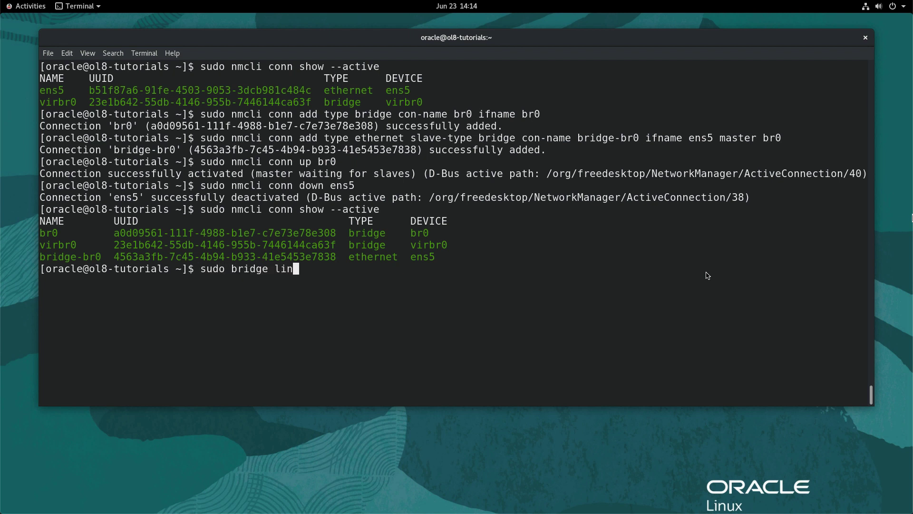
pyautogui.write('k show')
pyautogui.press('Return')
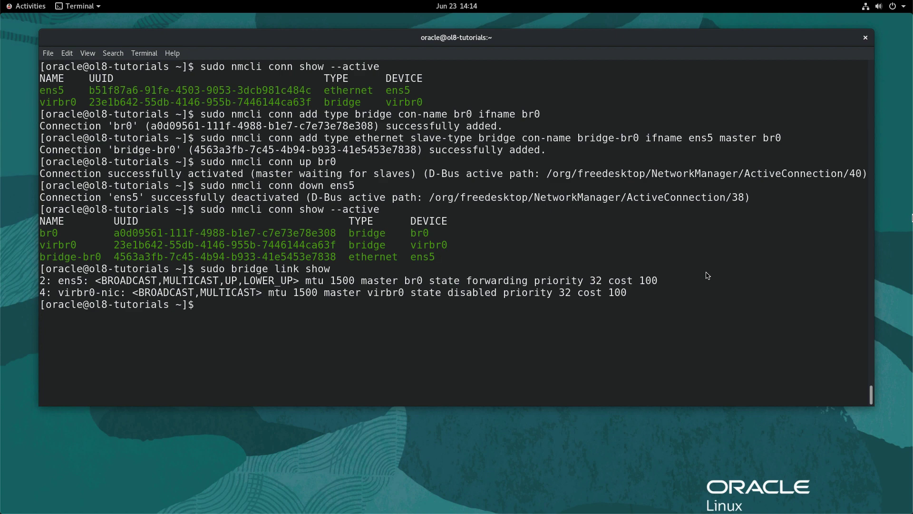
pyautogui.write('ip add')
pyautogui.press('Return')
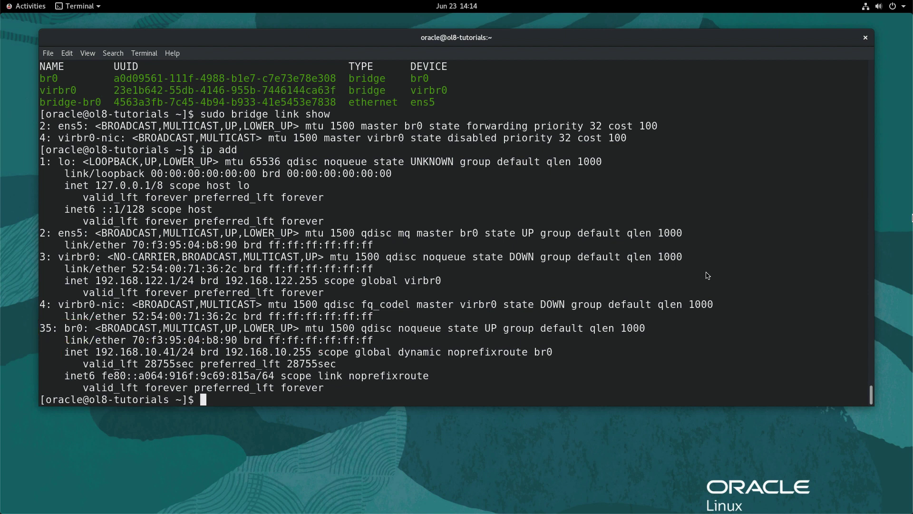
pyautogui.hotkey('ctrl', 'l')
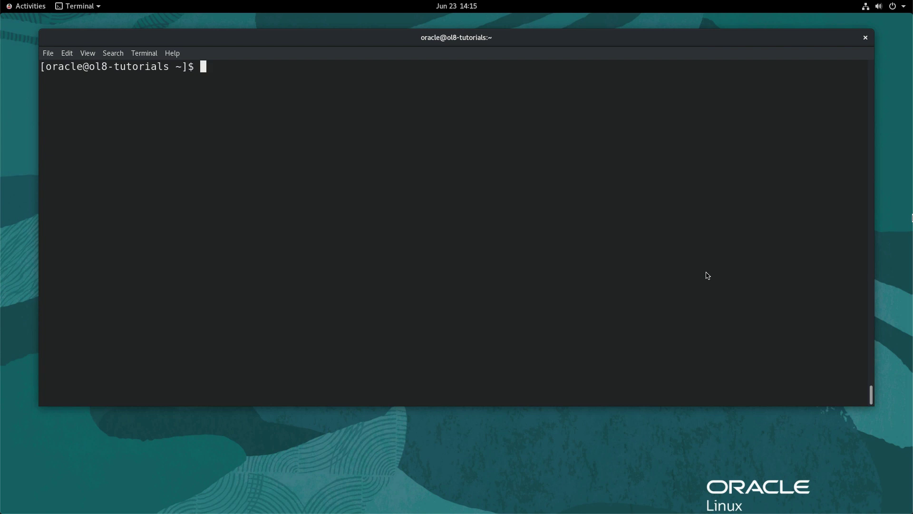
# Step: Reactivate the ens5 connection and take br0 down
pyautogui.write('sudo nmcli conn up ')
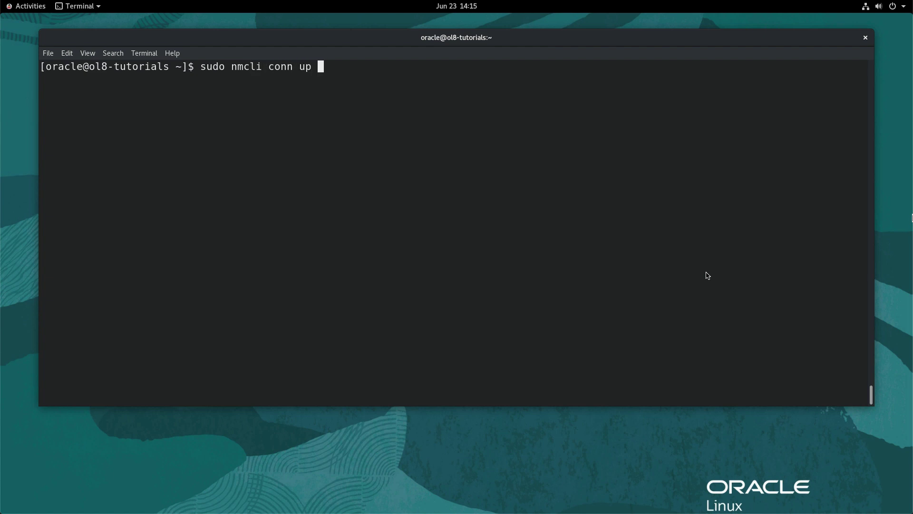
pyautogui.write('ens5')
pyautogui.press('Return')
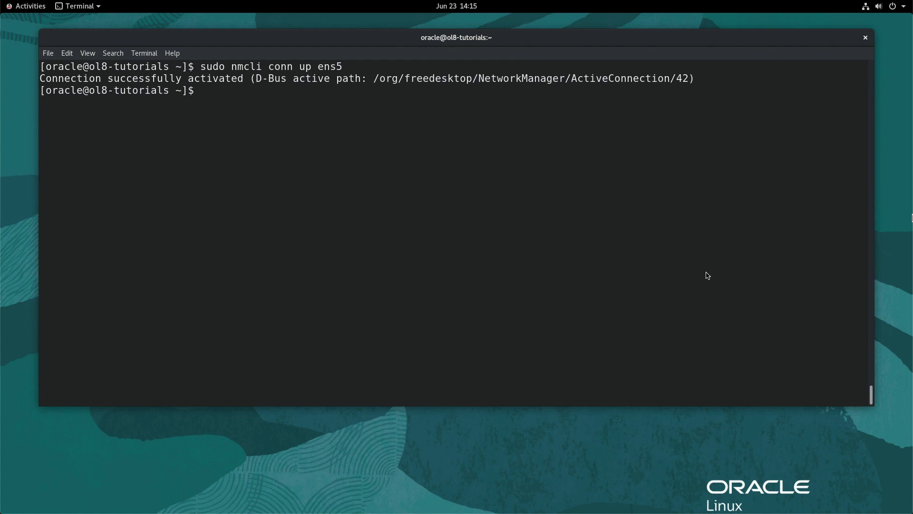
pyautogui.write('sudo nmcli conn down ')
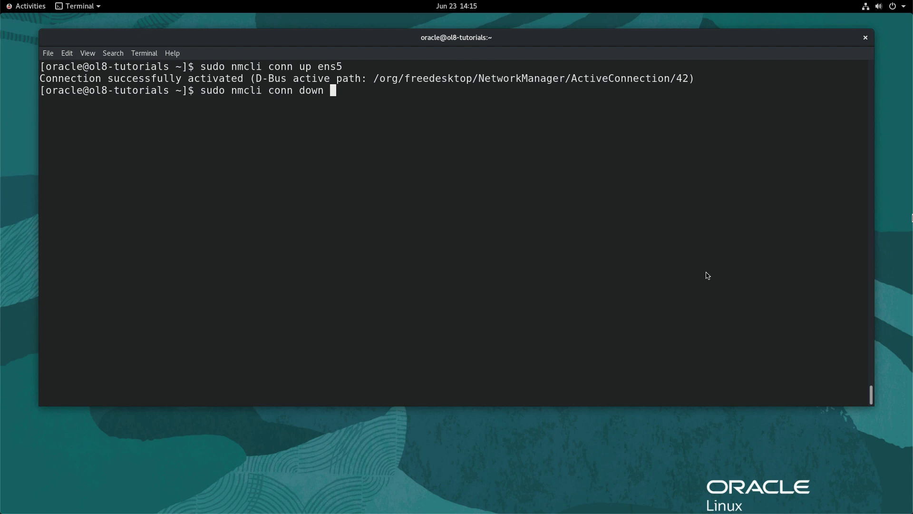
pyautogui.write('br0')
pyautogui.press('Return')
# Step: Delete the br0 and bridge-br0 connections
pyautogui.write('sudo nm')
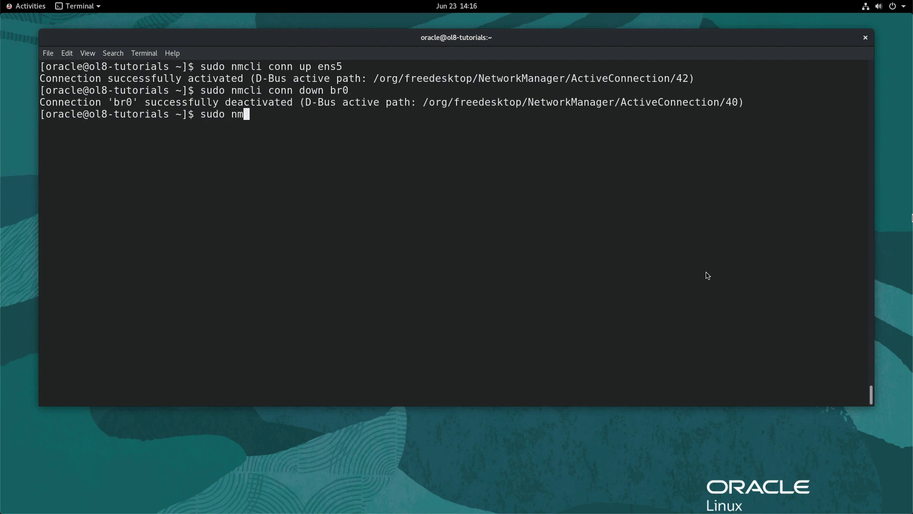
pyautogui.write('cli conn del br0')
pyautogui.press('Return')
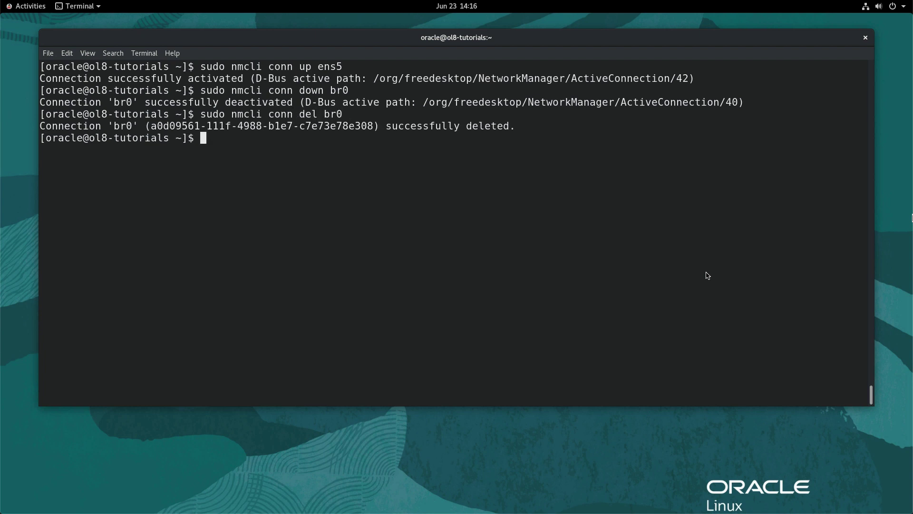
pyautogui.write('sudo nmcli conn ')
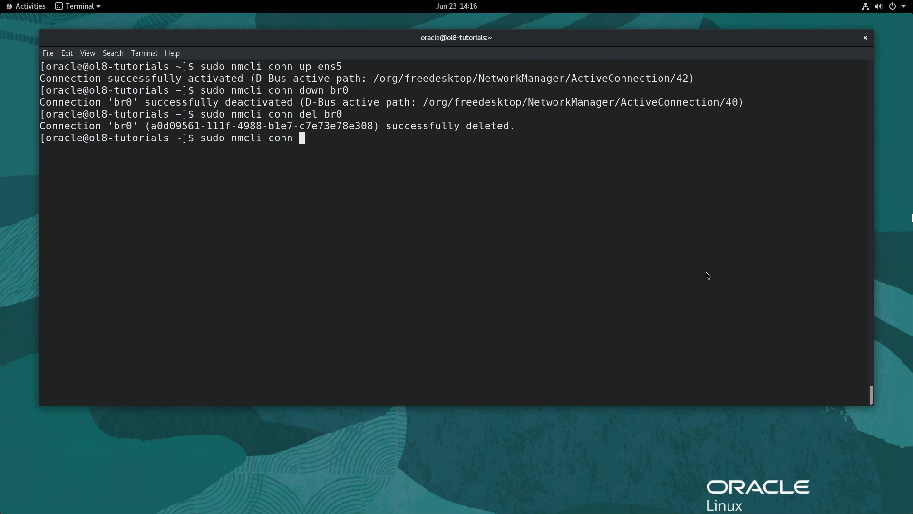
pyautogui.write('del bridge-br0')
pyautogui.press('Return')
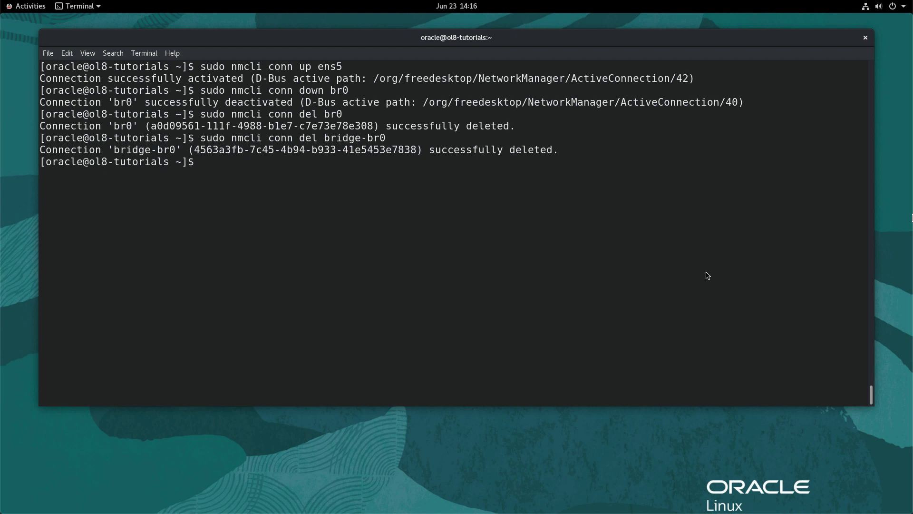
pyautogui.write('sudo nmcli conn ')
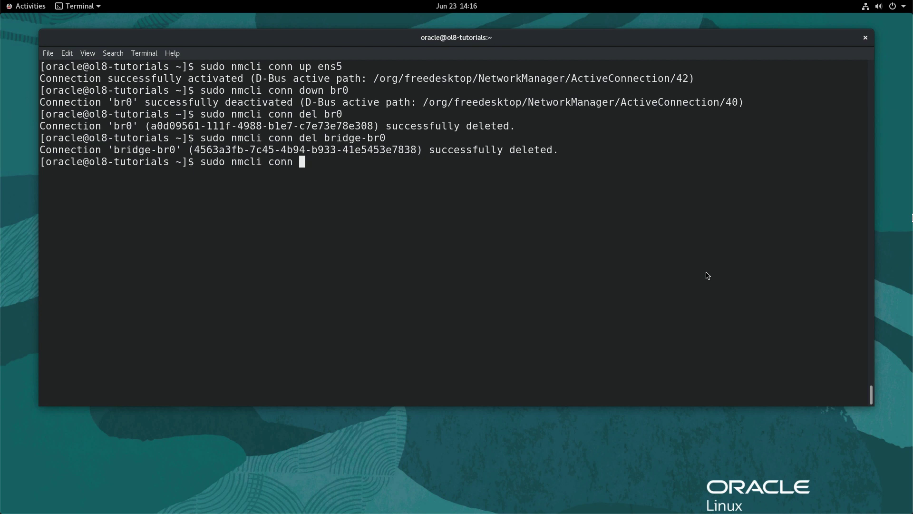
pyautogui.write('show --active')
# Step: Confirm only ens5 and virbr0 are active, then open the nmcli manual page
pyautogui.press('Return')
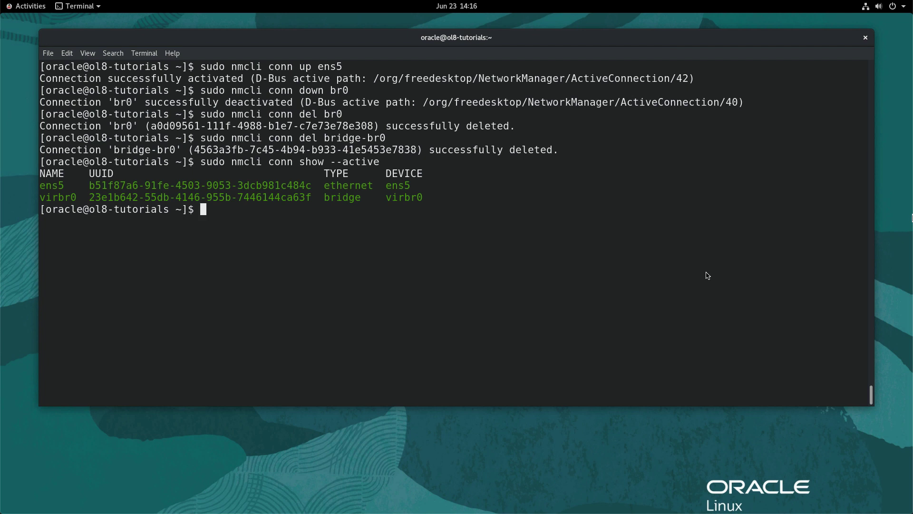
pyautogui.write('man nmcli')
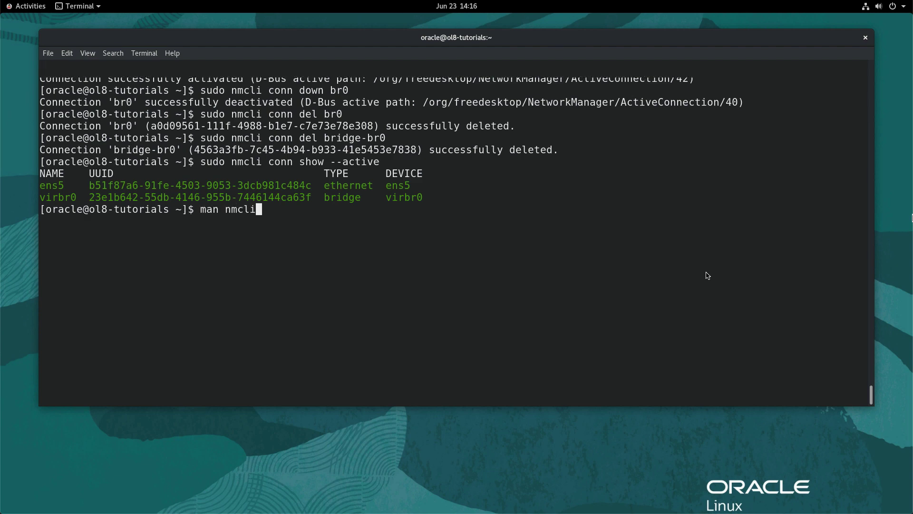
pyautogui.press('Return')
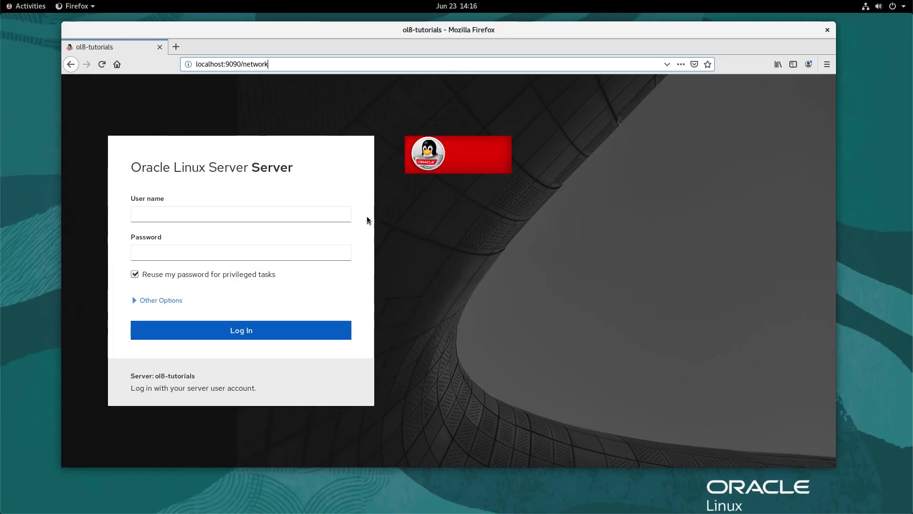
# Step: Log in to Cockpit with the server account's user name and password
pyautogui.click(318, 213)
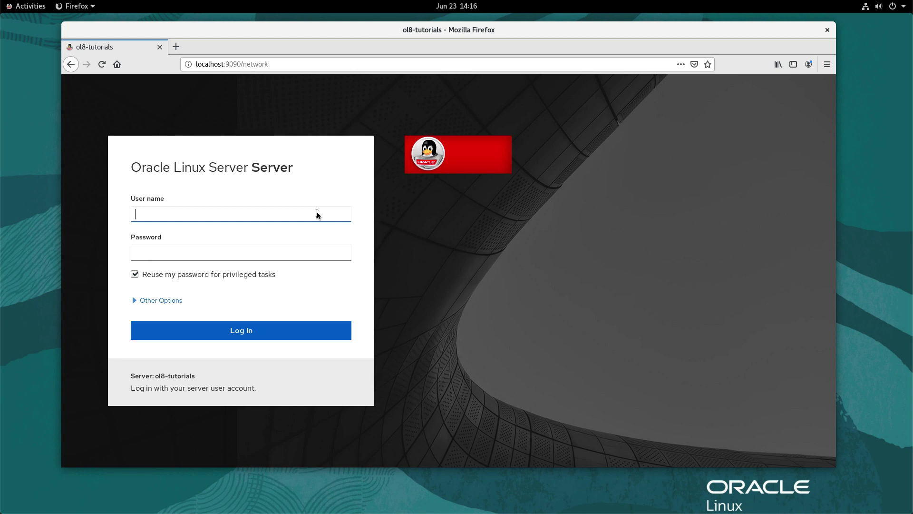
pyautogui.write('oracle')
pyautogui.press('Tab')
pyautogui.write('oracle')
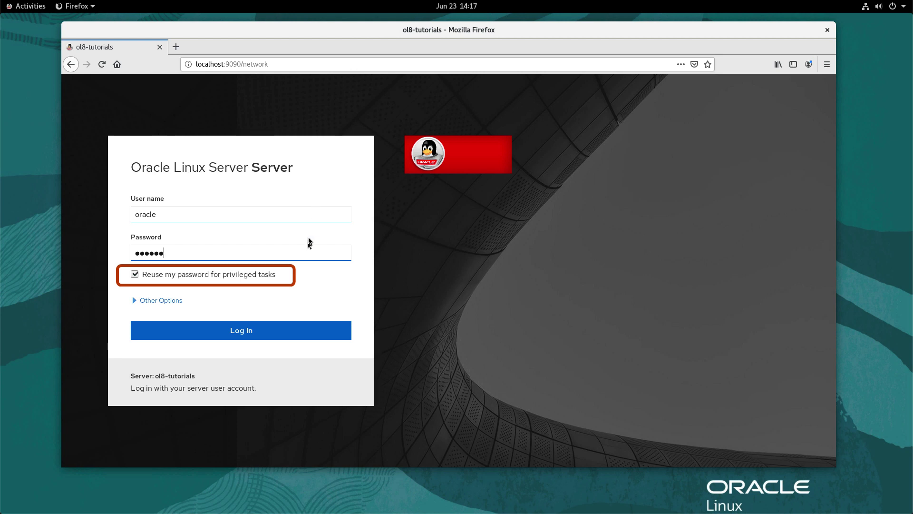
pyautogui.click(240, 334)
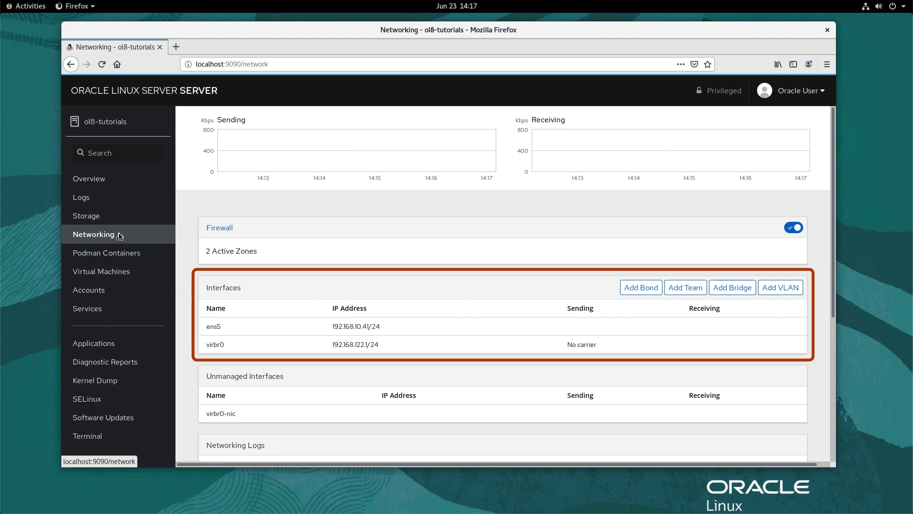
# Step: Add a bridge named br0 with ens5 as its port and apply it
pyautogui.click(737, 288)
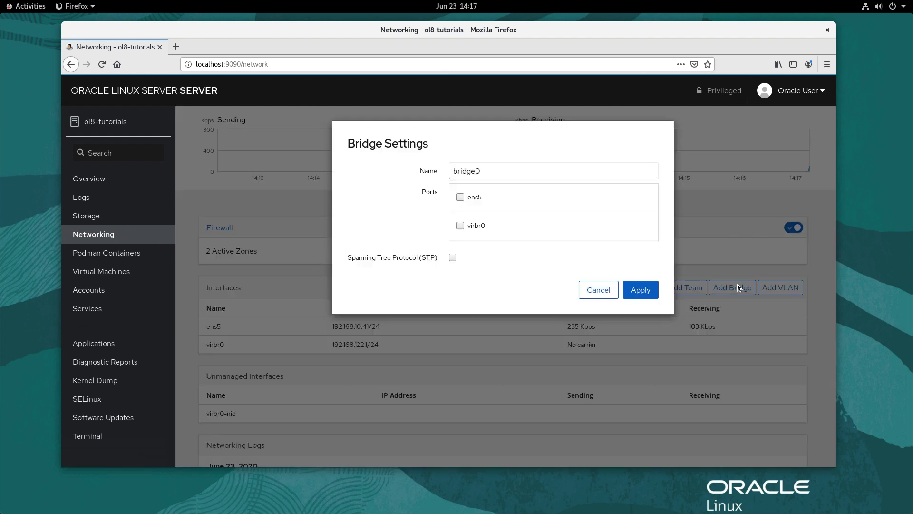
pyautogui.click(504, 174)
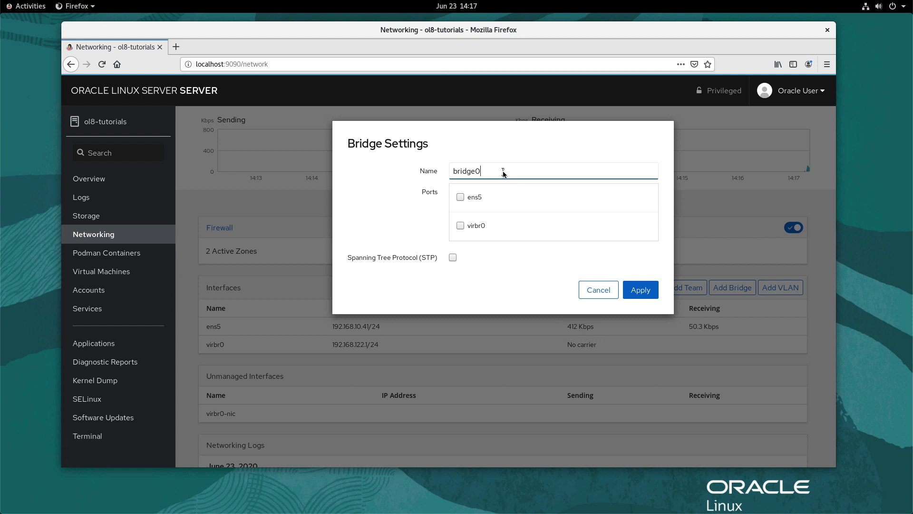
pyautogui.press('BackSpace')
pyautogui.press('BackSpace')
pyautogui.press('BackSpace')
pyautogui.press('BackSpace')
pyautogui.press('BackSpace')
pyautogui.write('0')
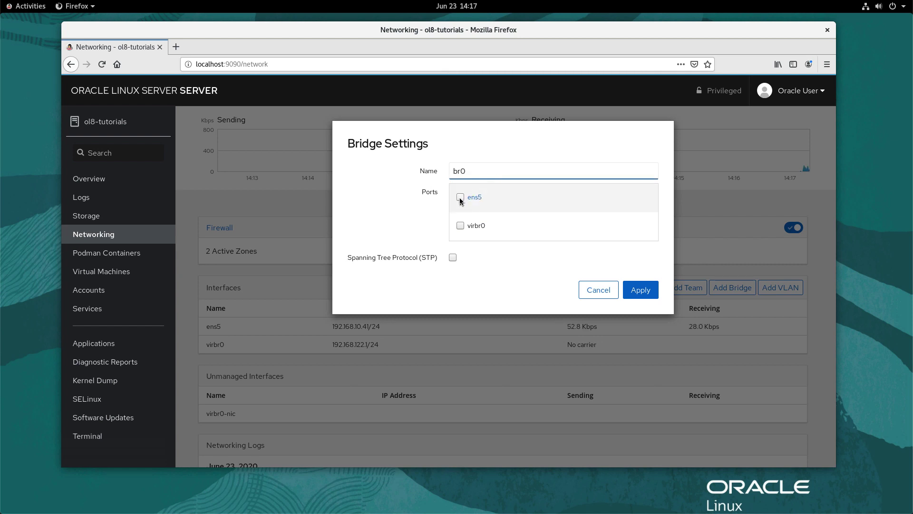
pyautogui.click(460, 197)
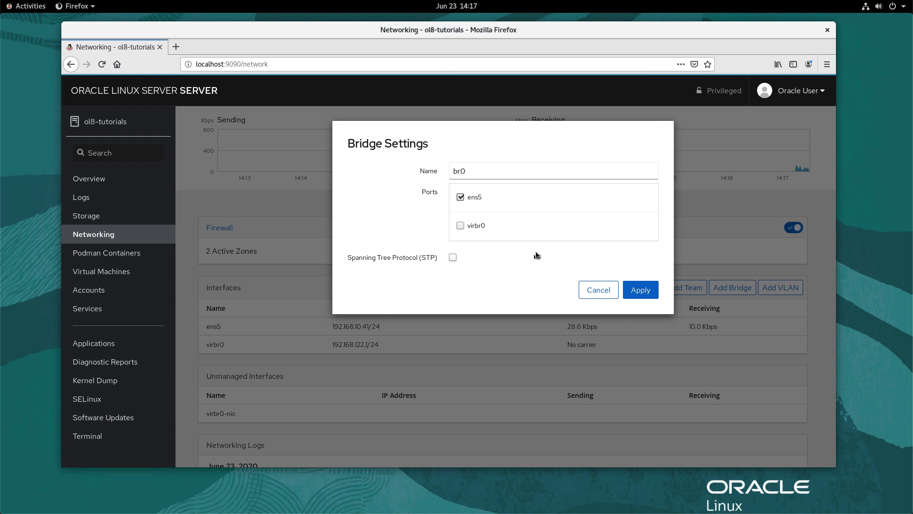
pyautogui.click(643, 291)
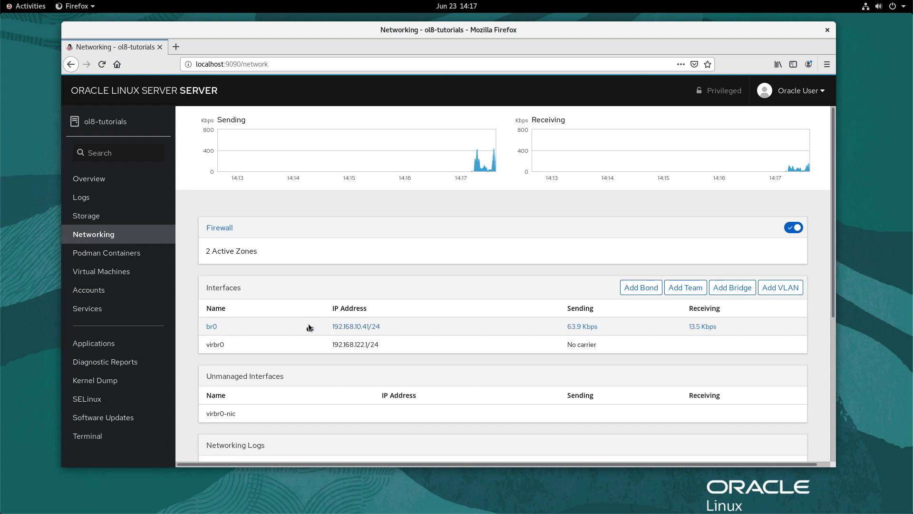
pyautogui.doubleClick(310, 328)
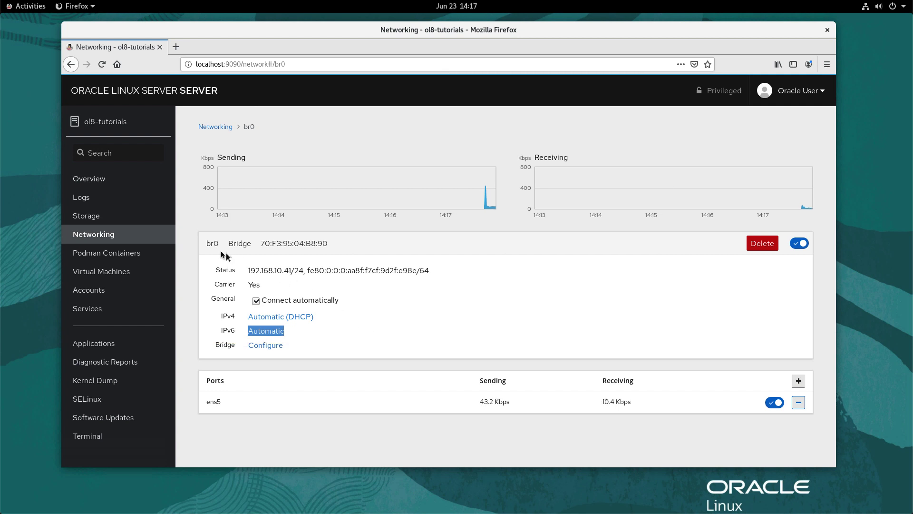
pyautogui.click(129, 234)
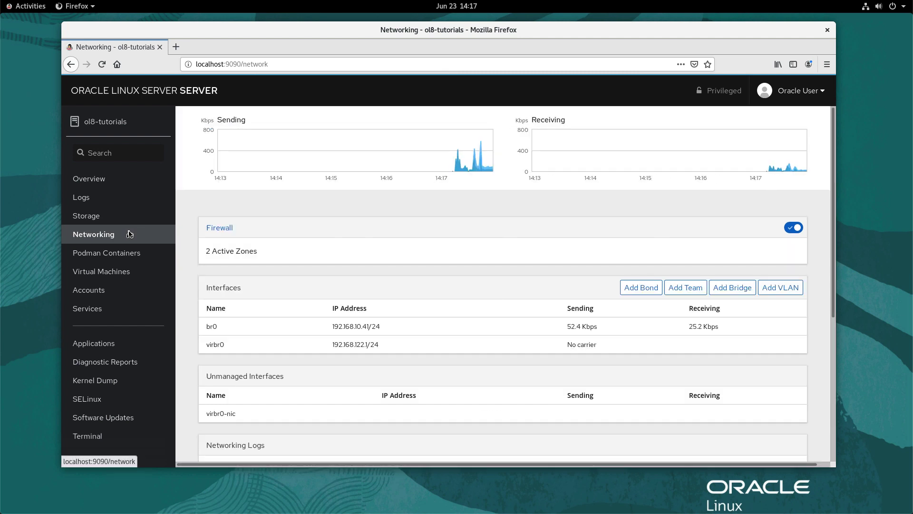